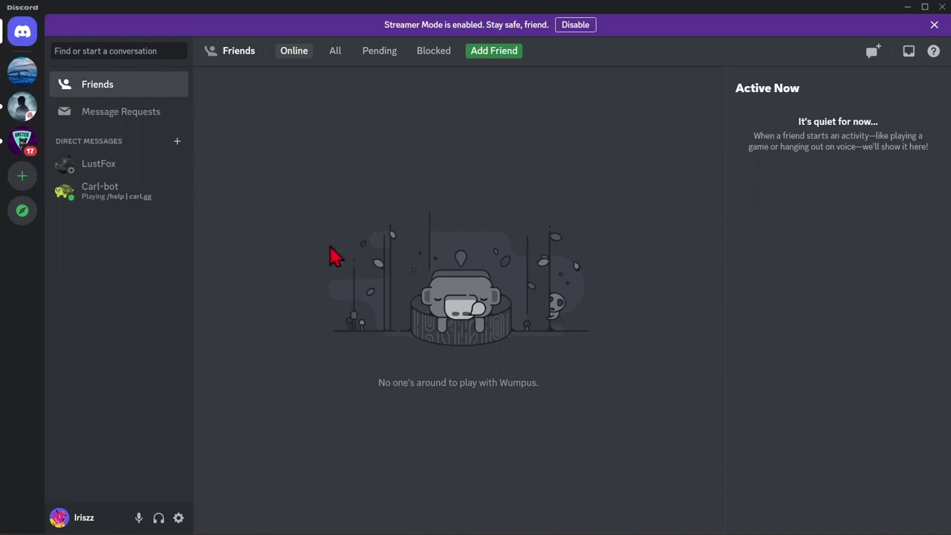
left_click(30, 73)
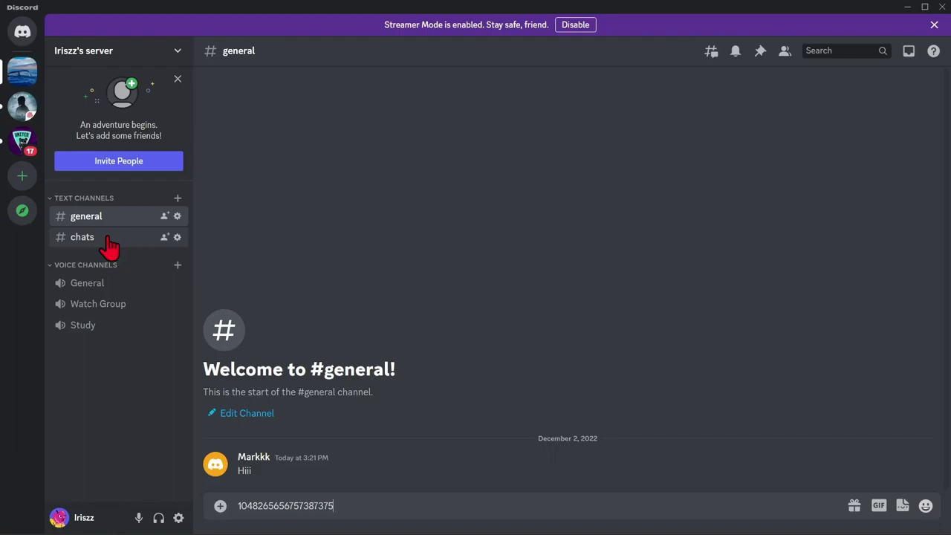
- Switch on Private Channel in the #chats channel's permissions, save, and close its settings
left_click(179, 238)
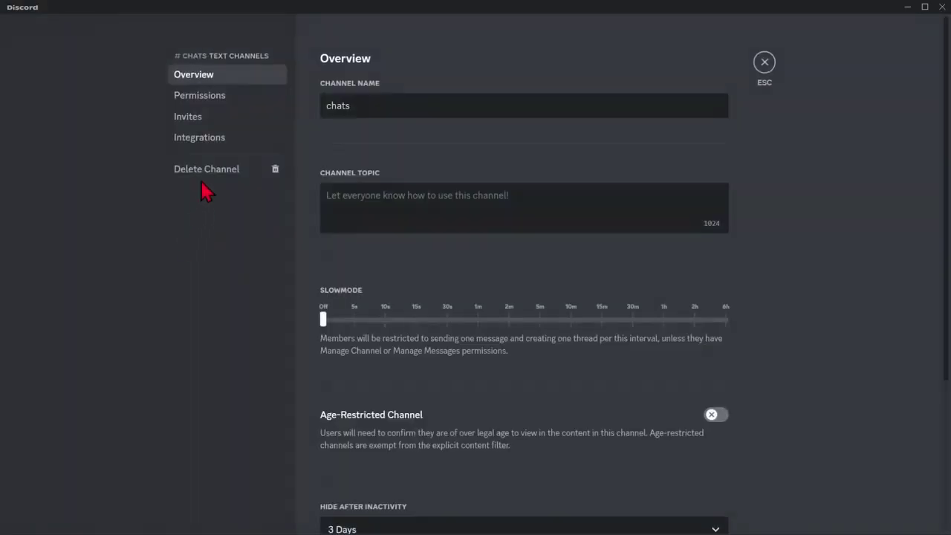
left_click(211, 101)
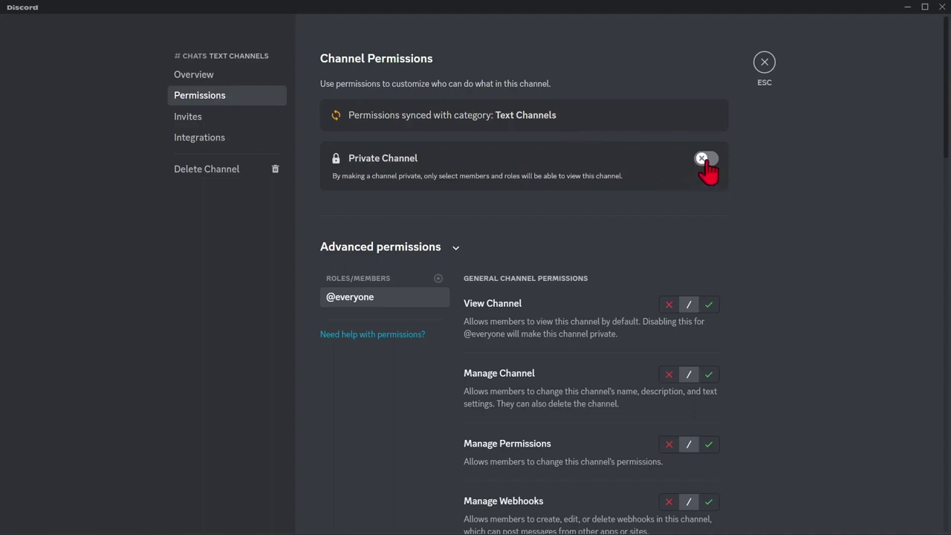
left_click(706, 165)
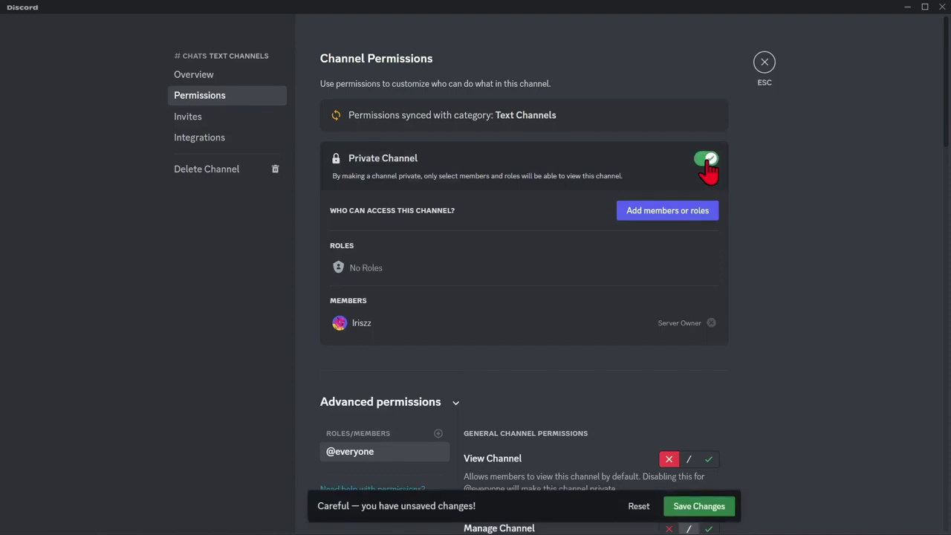
left_click(704, 513)
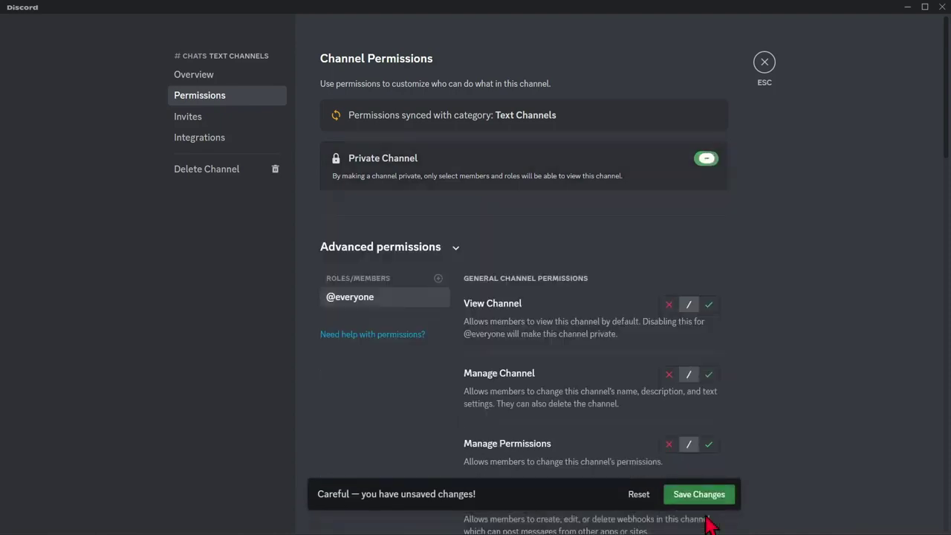
left_click(766, 74)
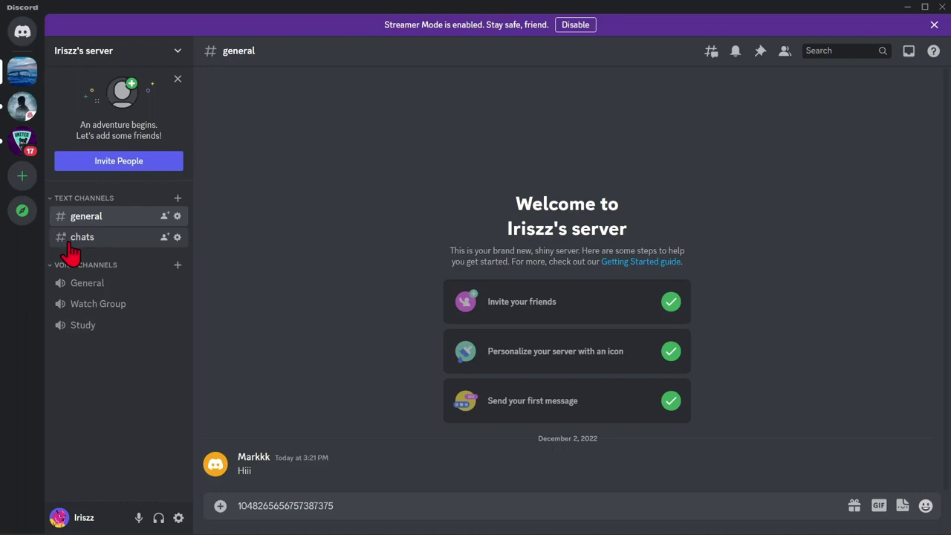
- From Server Settings > Roles, view the server as the WS role, then go back to Roles
left_click(177, 51)
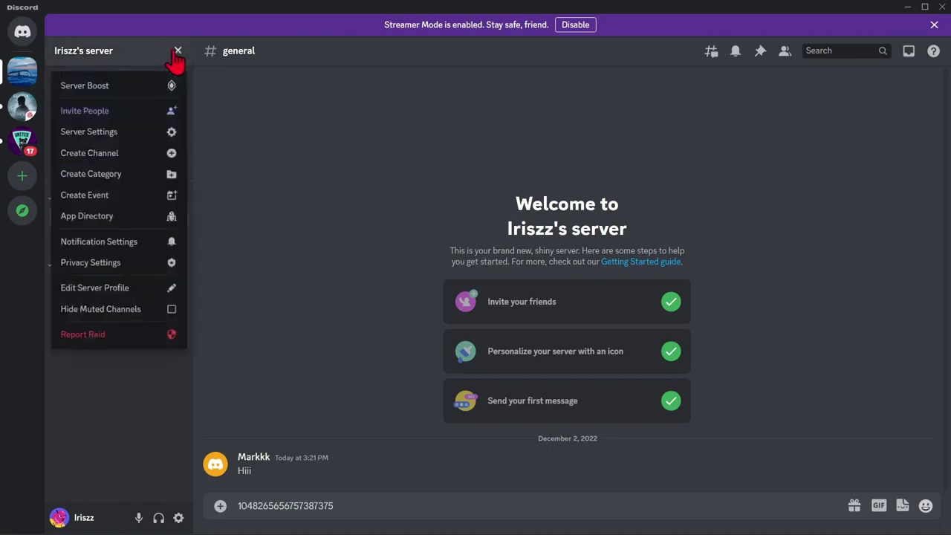
left_click(126, 132)
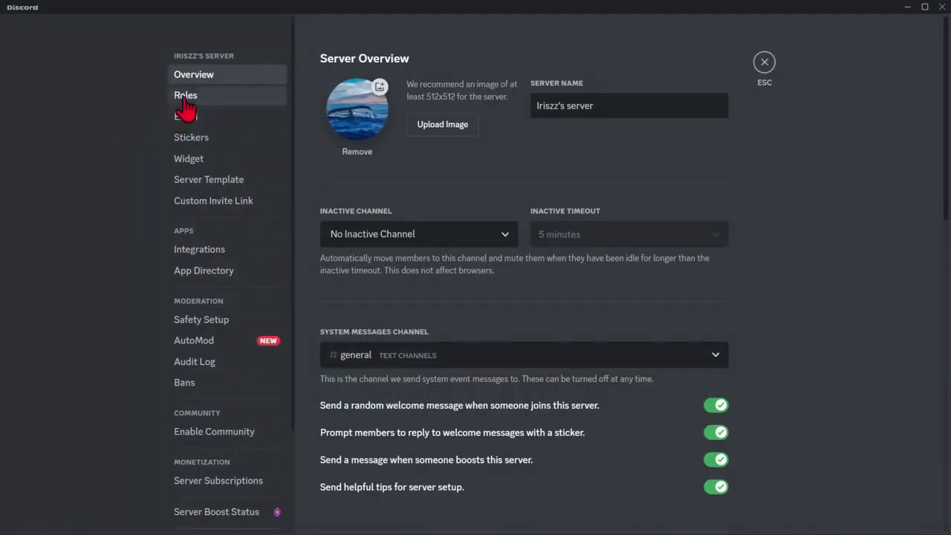
left_click(185, 101)
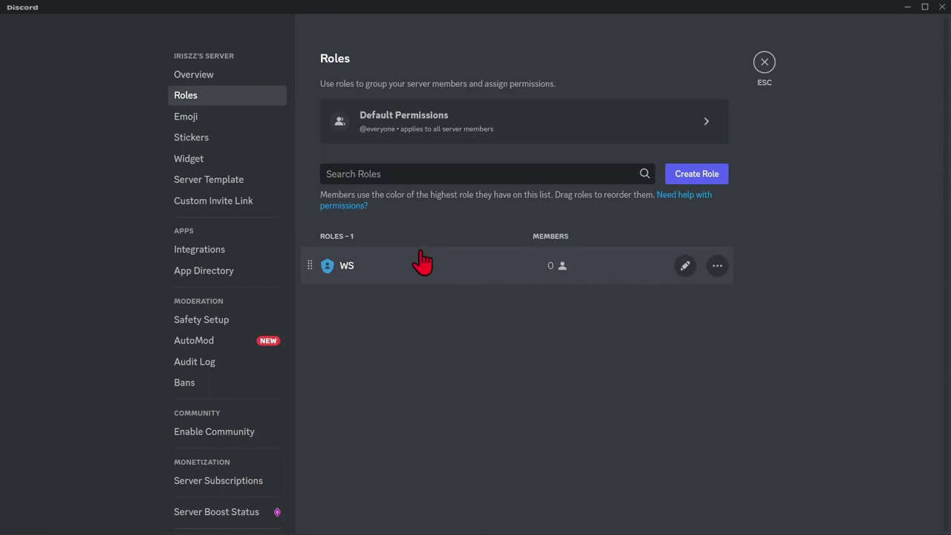
left_click(442, 271)
scroll(577, 305, "down", 3)
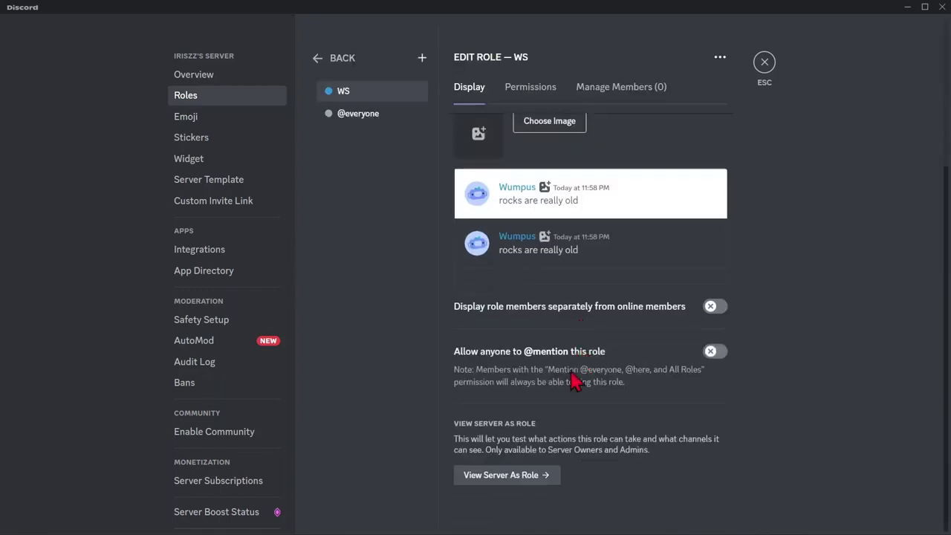
left_click(524, 481)
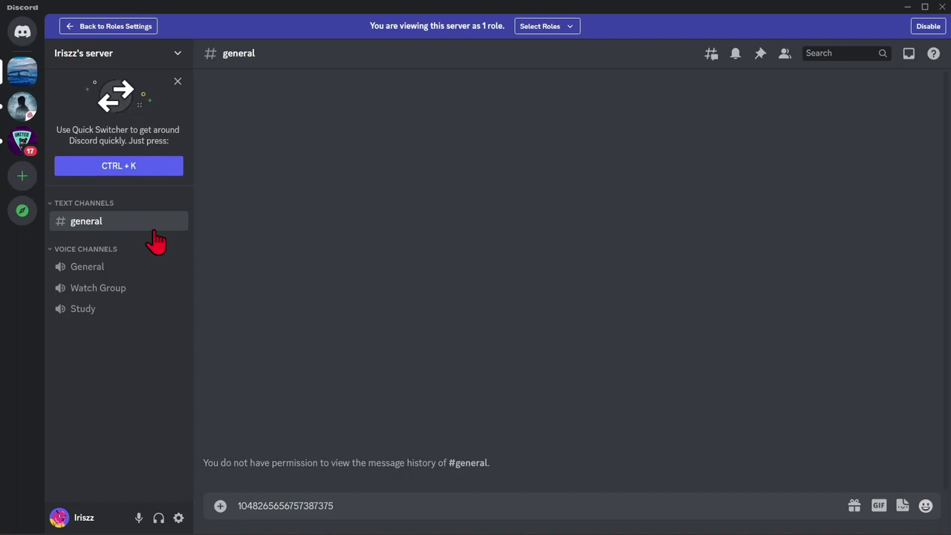
left_click(116, 26)
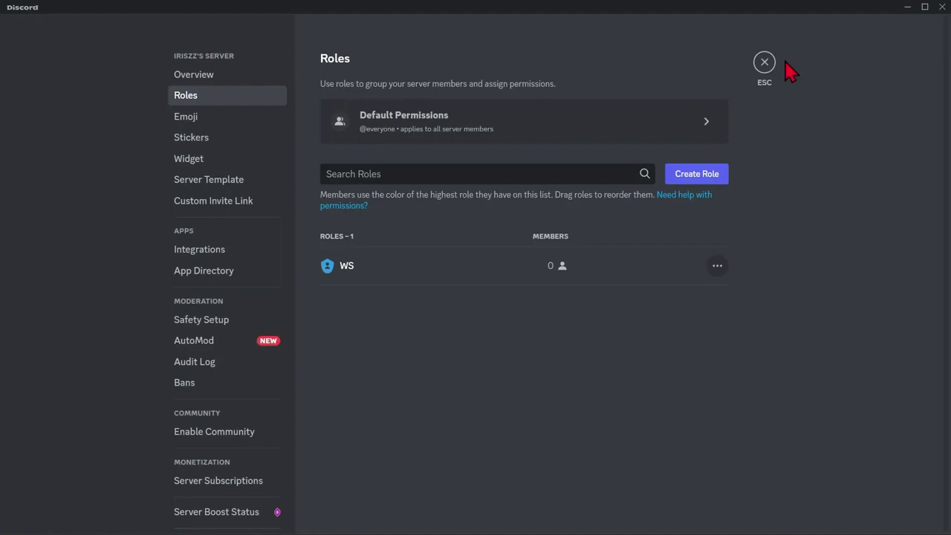
- Turn on Private Channel in the Watch Group voice channel's permissions and save it
left_click(767, 64)
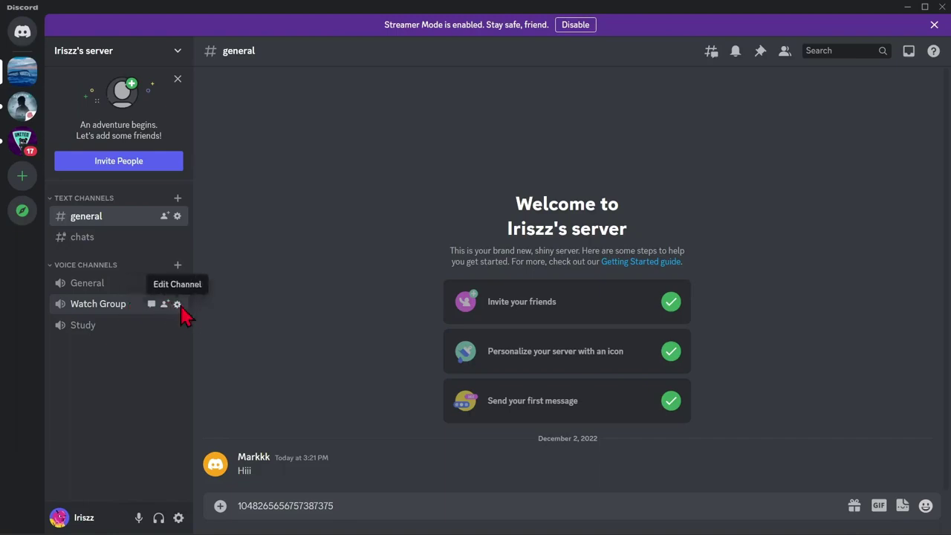
left_click(180, 306)
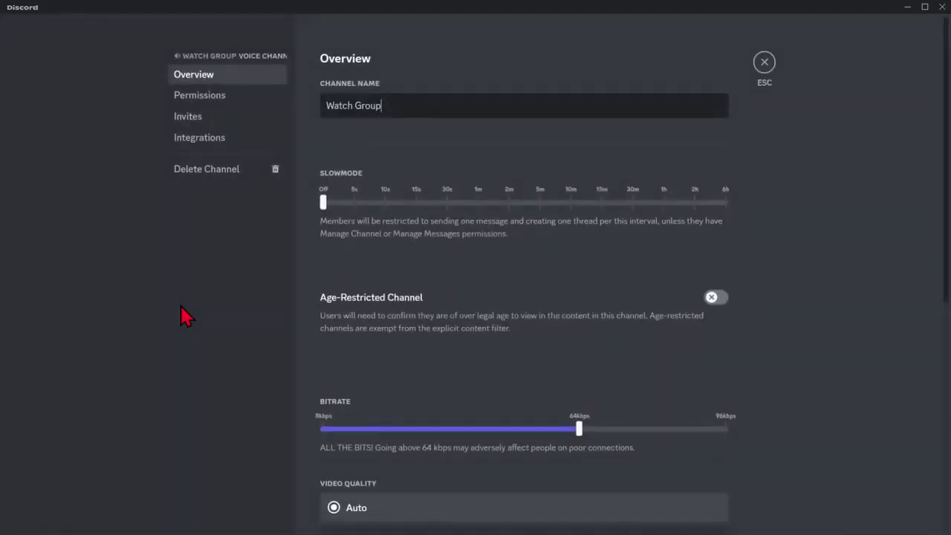
left_click(223, 97)
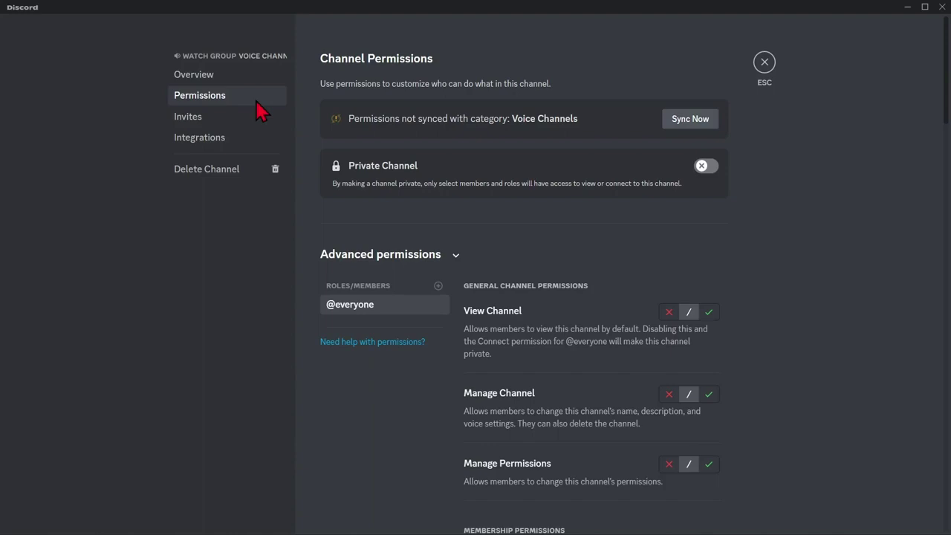
left_click(710, 168)
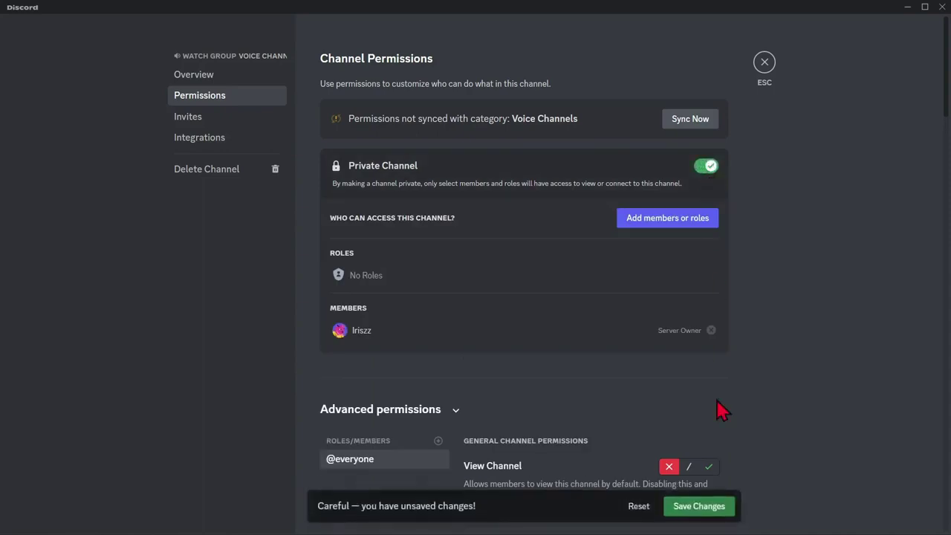
left_click(696, 506)
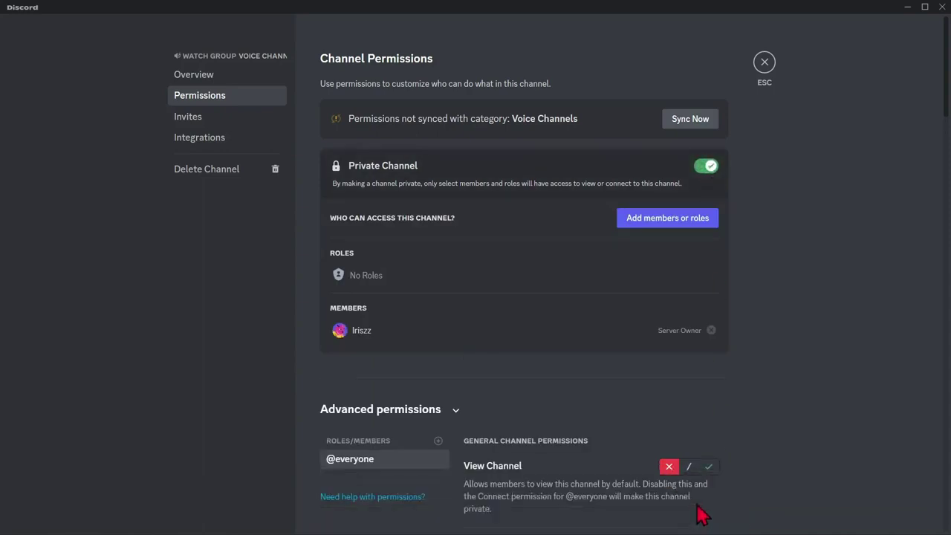
left_click(765, 66)
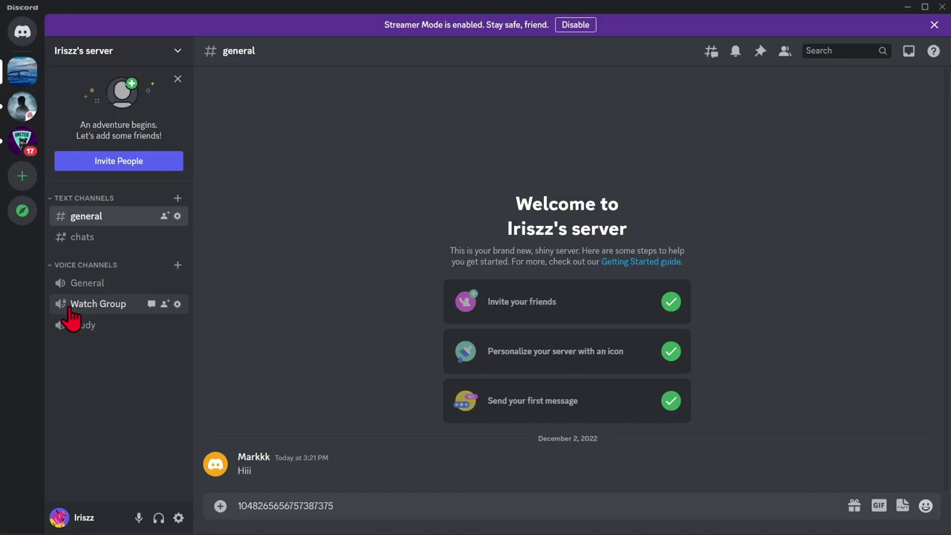
- Turn Private Channel off for Watch Group, set Connect to denied, and save
left_click(179, 305)
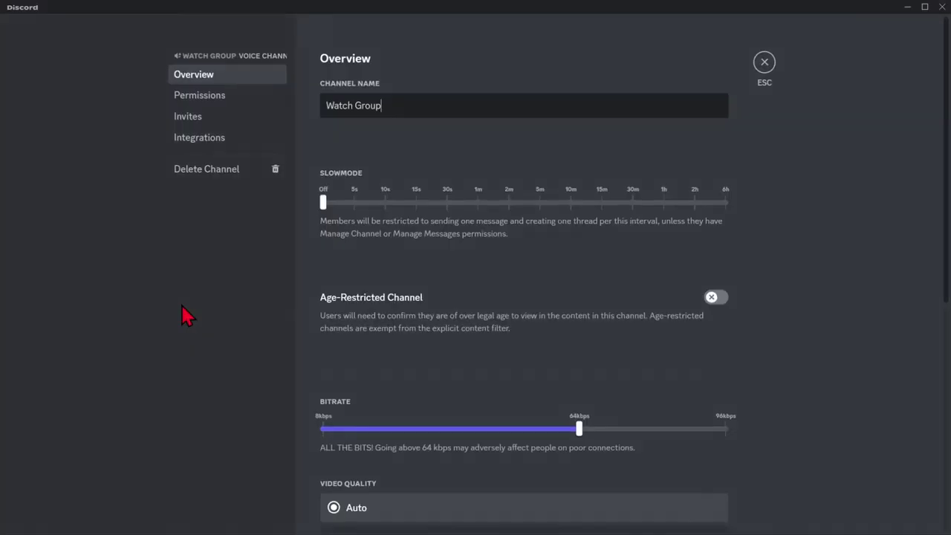
left_click(221, 108)
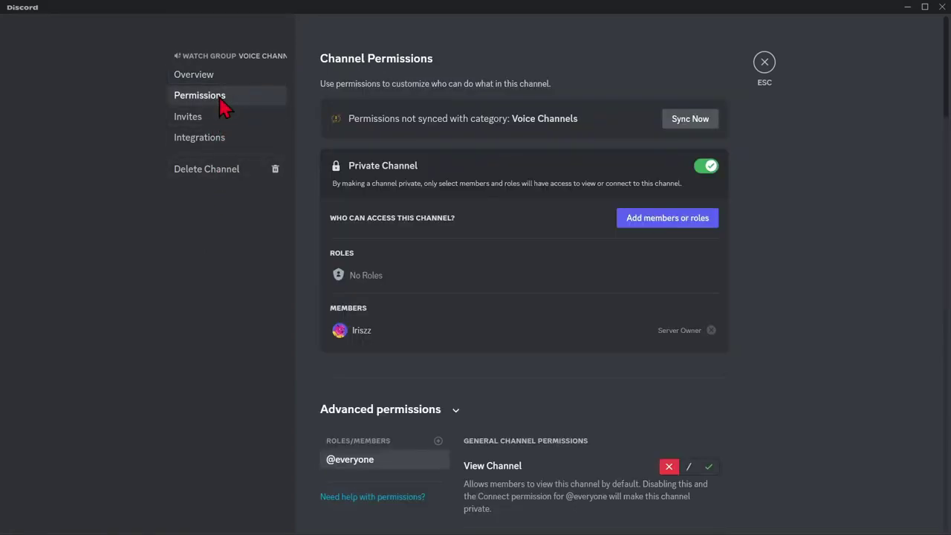
left_click(706, 168)
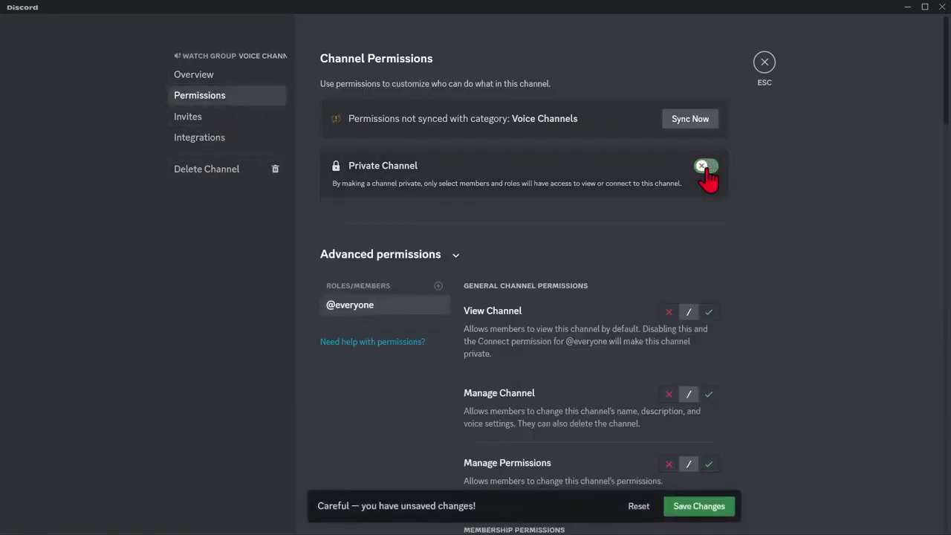
scroll(682, 304, "down", 6)
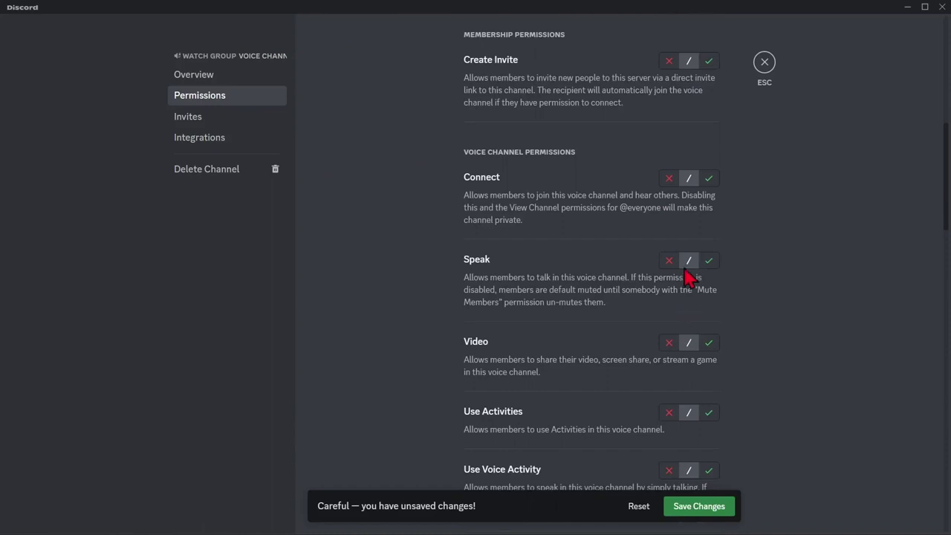
left_click(670, 180)
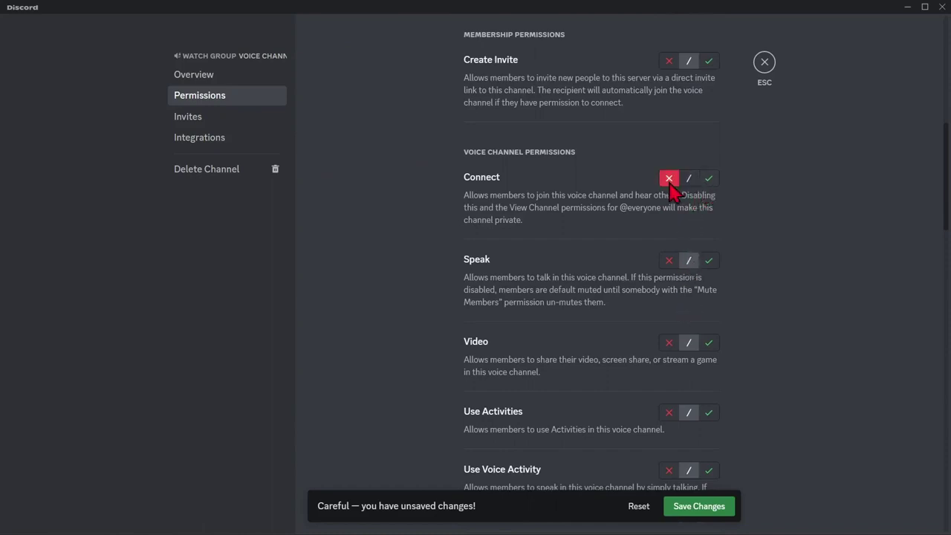
left_click(711, 511)
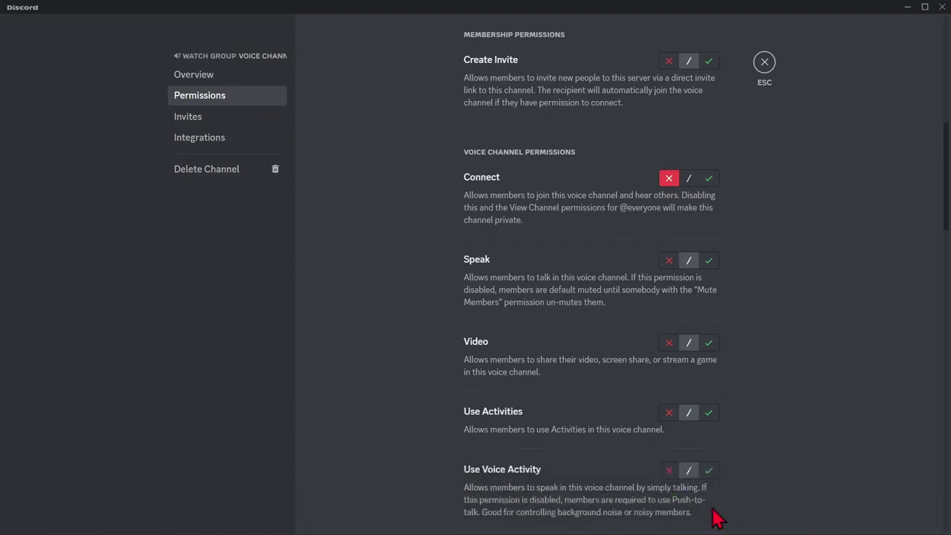
left_click(764, 65)
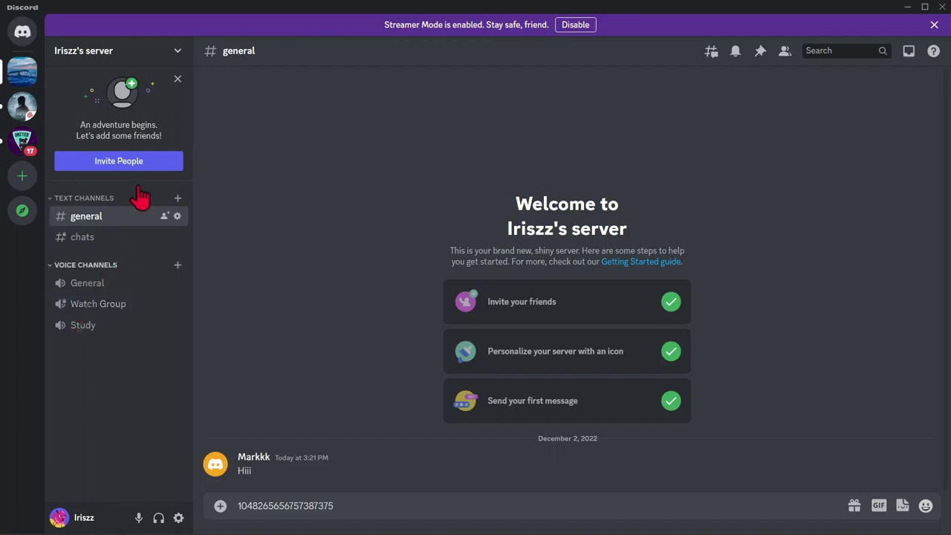
- View the server as the WS role from Roles settings and check the Select Roles list
left_click(177, 52)
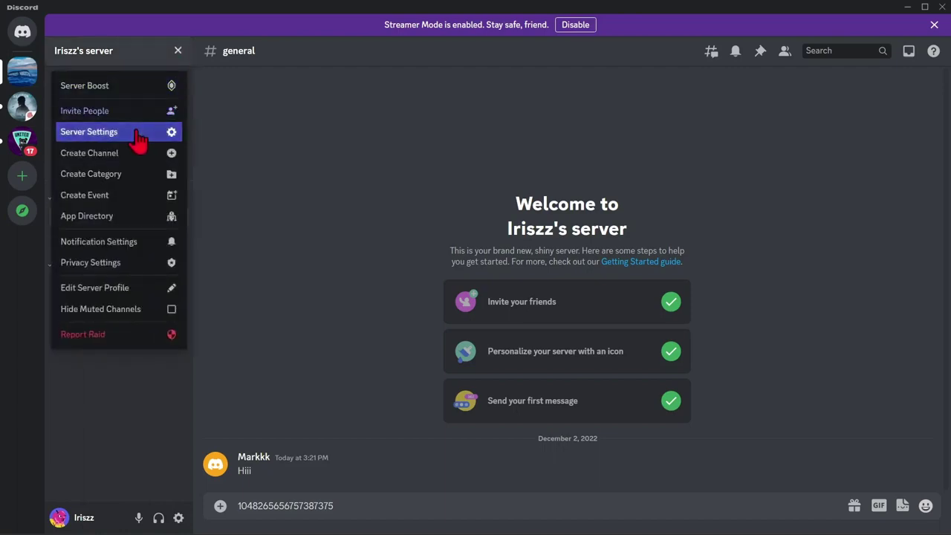
left_click(137, 132)
left_click(185, 96)
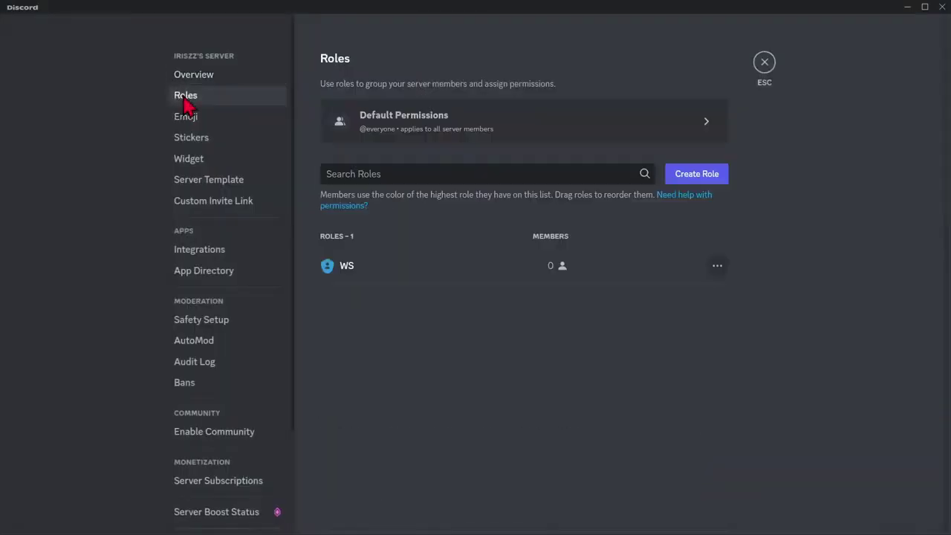
left_click(462, 269)
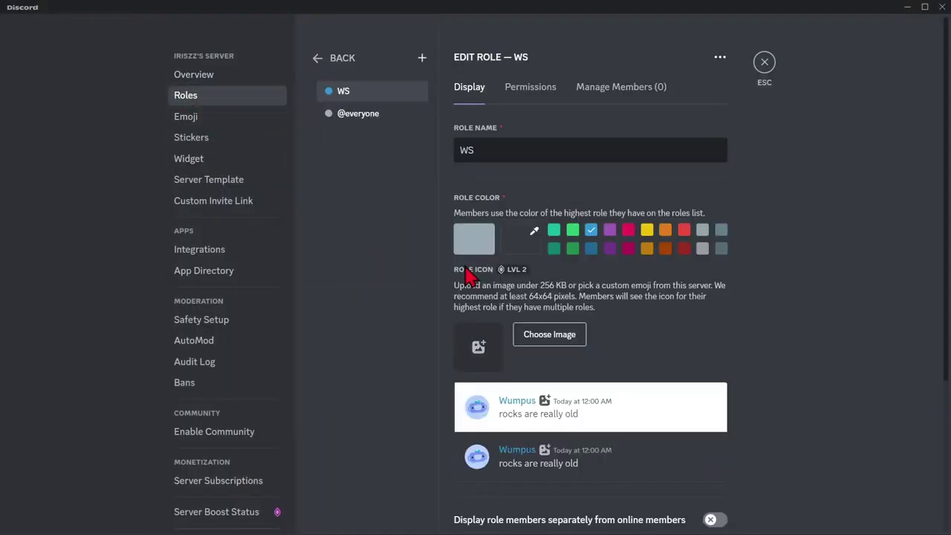
scroll(587, 417, "down", 3)
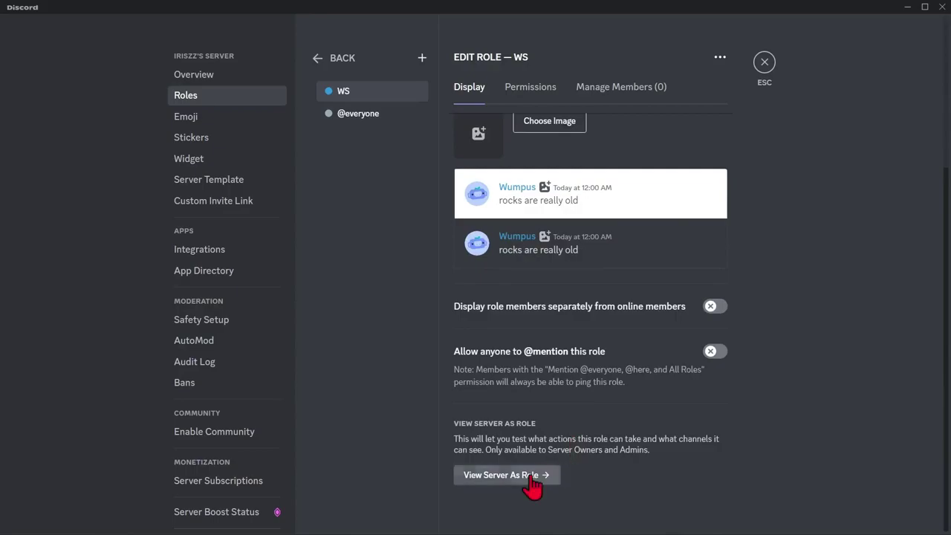
left_click(532, 479)
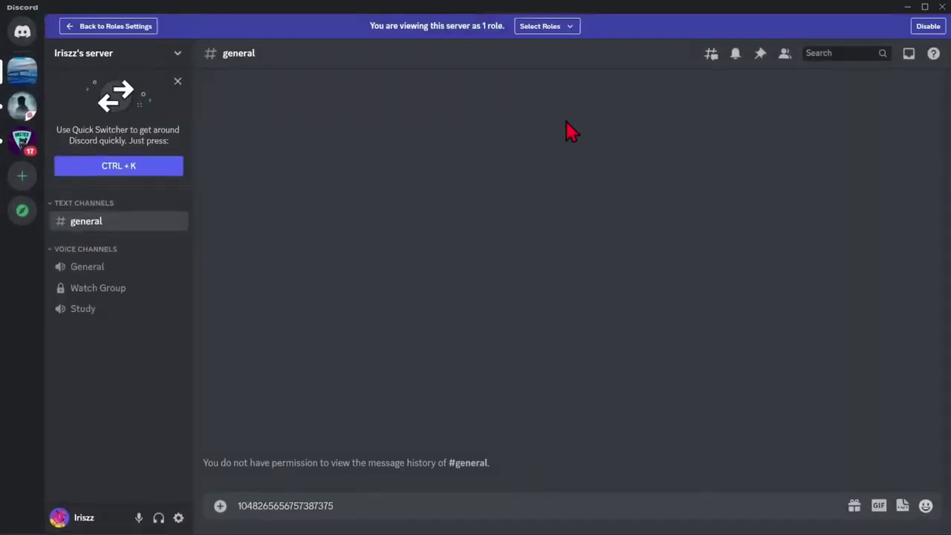
left_click(569, 29)
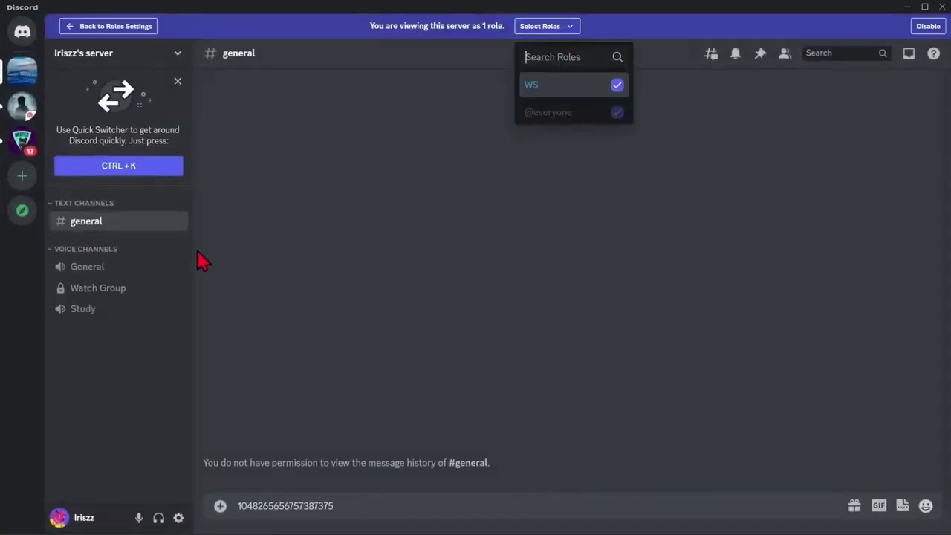